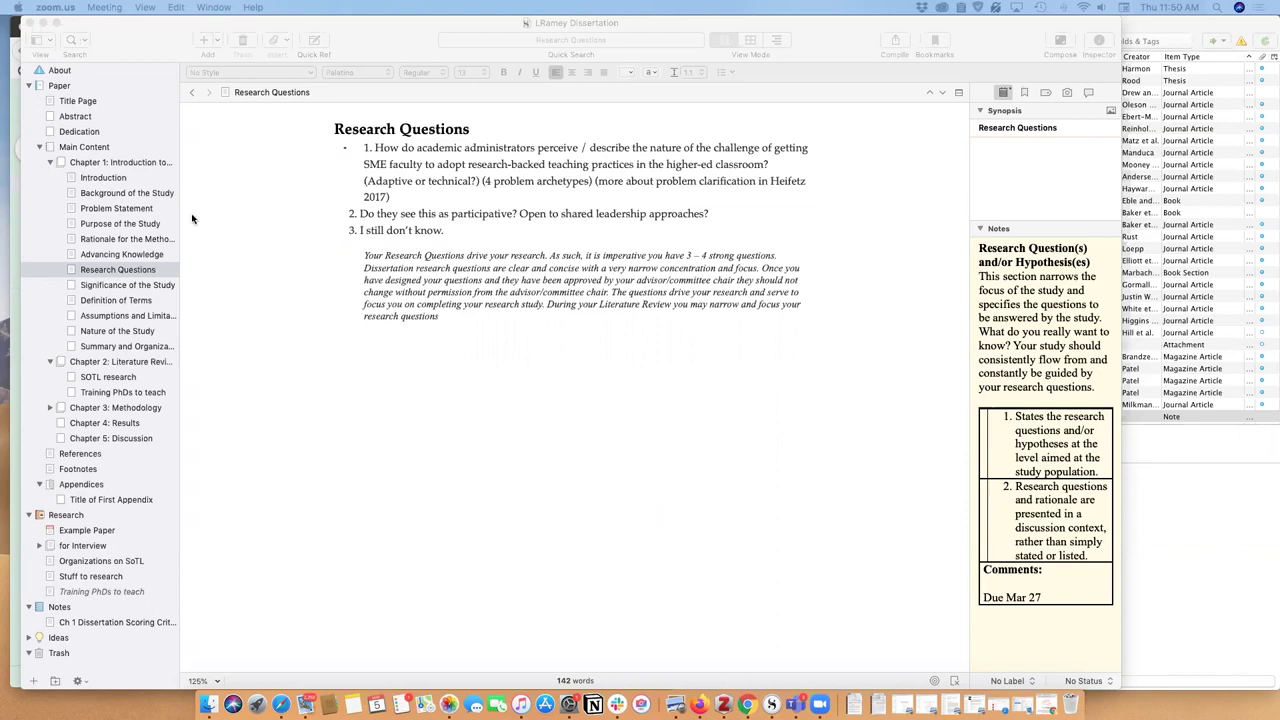
Read through the Ch 1 Dissertation Scoring Criteria, then open the empty Chapter 1: Introduction to the Study.
click(79, 167)
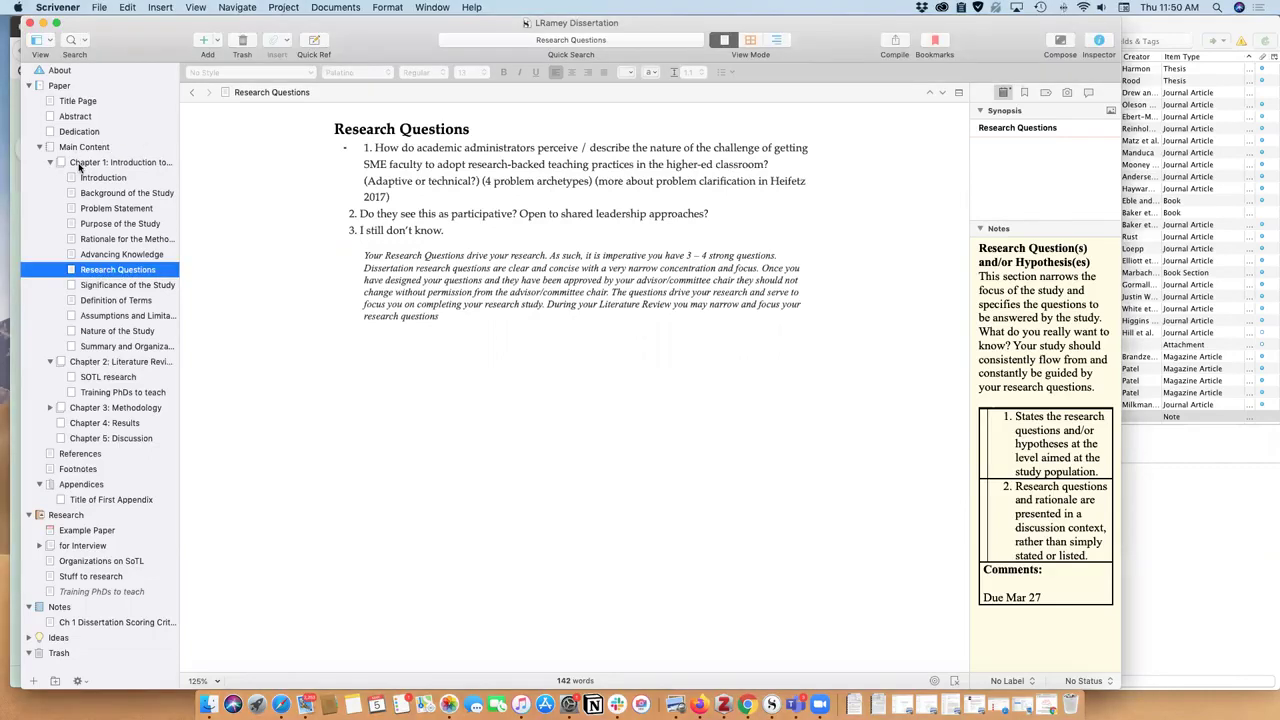
scroll(131, 565, down, 1)
scroll(134, 588, up, 1)
click(100, 622)
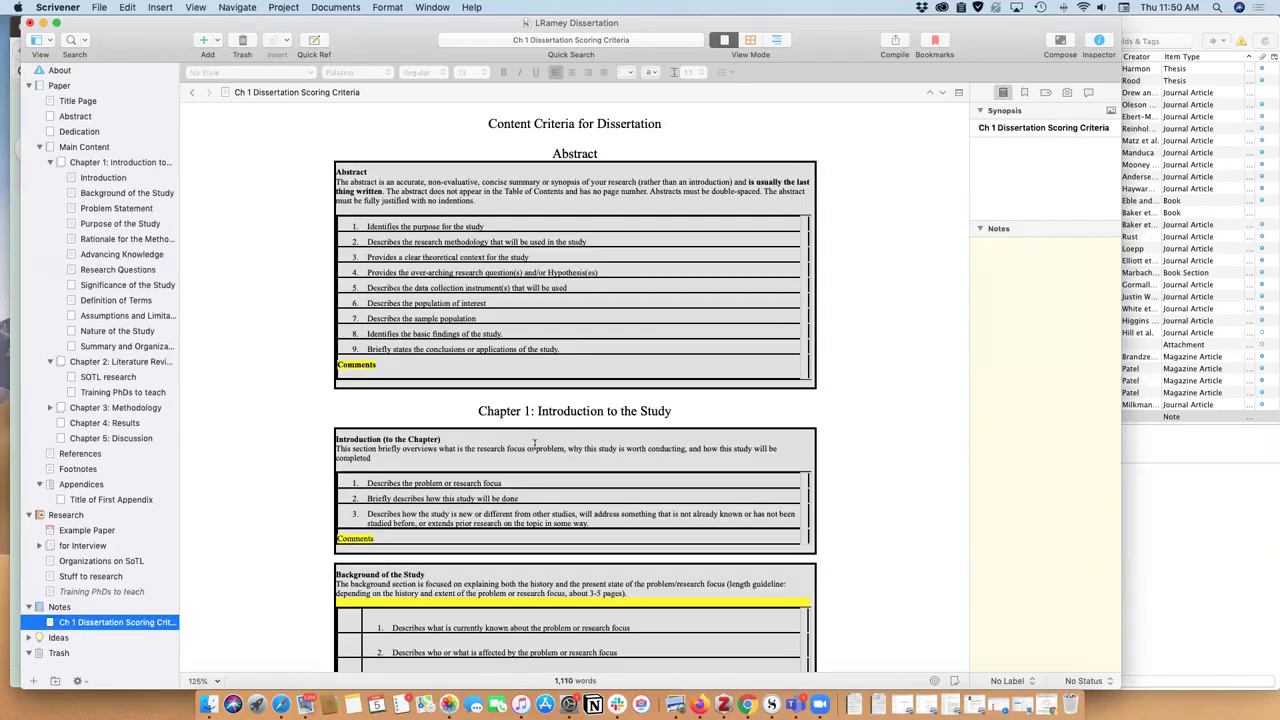
scroll(534, 445, down, 5)
scroll(534, 445, down, 3)
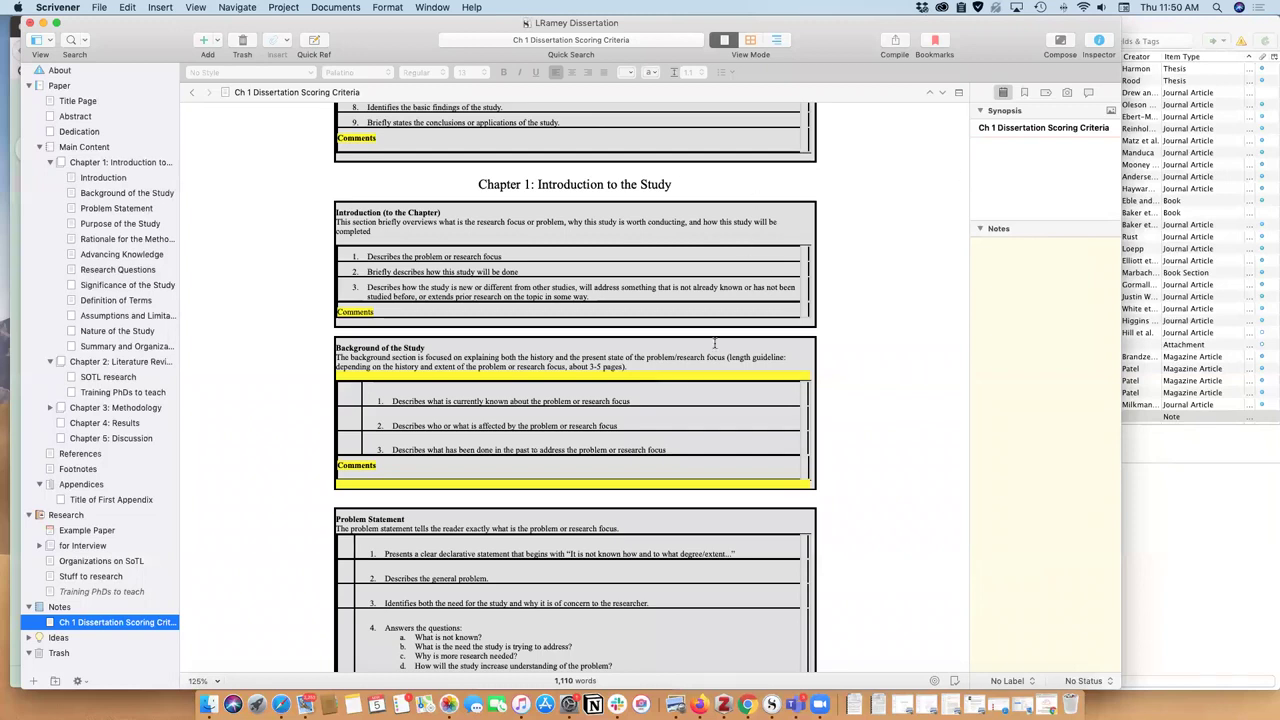
scroll(672, 398, down, 13)
scroll(672, 398, down, 13)
scroll(672, 398, up, 10)
scroll(672, 398, up, 15)
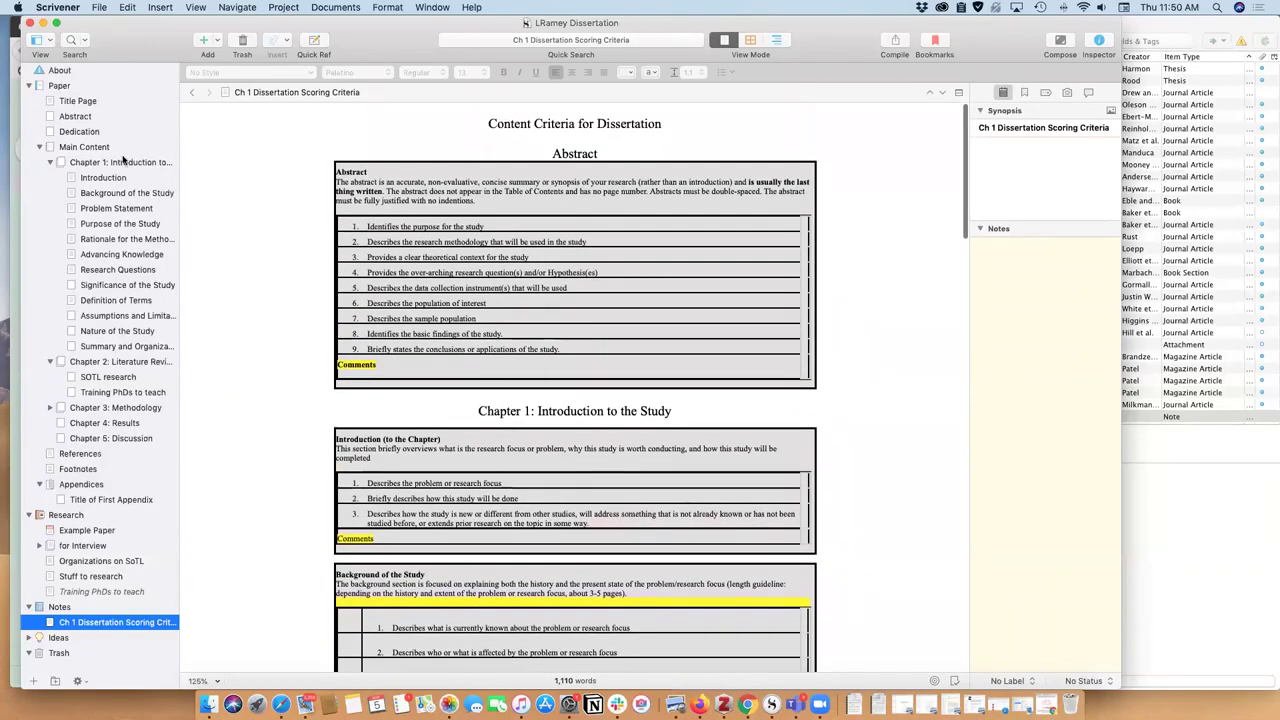
click(124, 162)
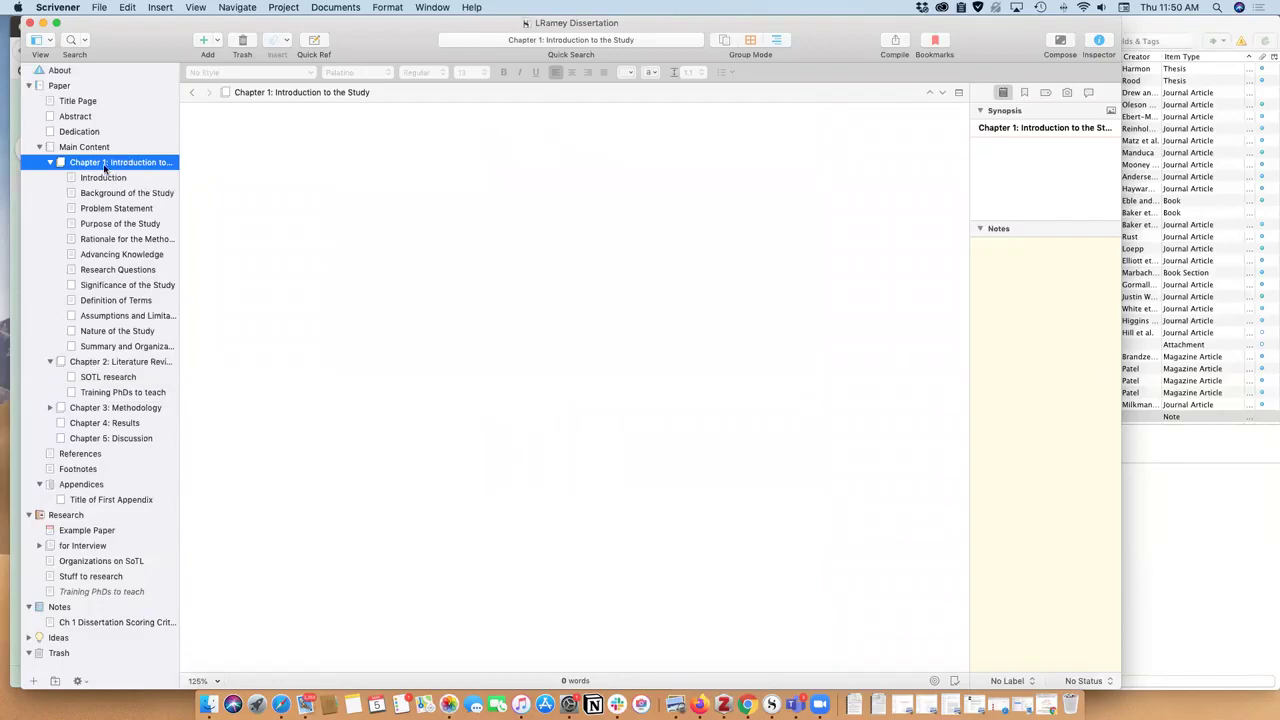
Open the 116-word Chapter 1 Introduction draft beside its chapter notes.
click(115, 179)
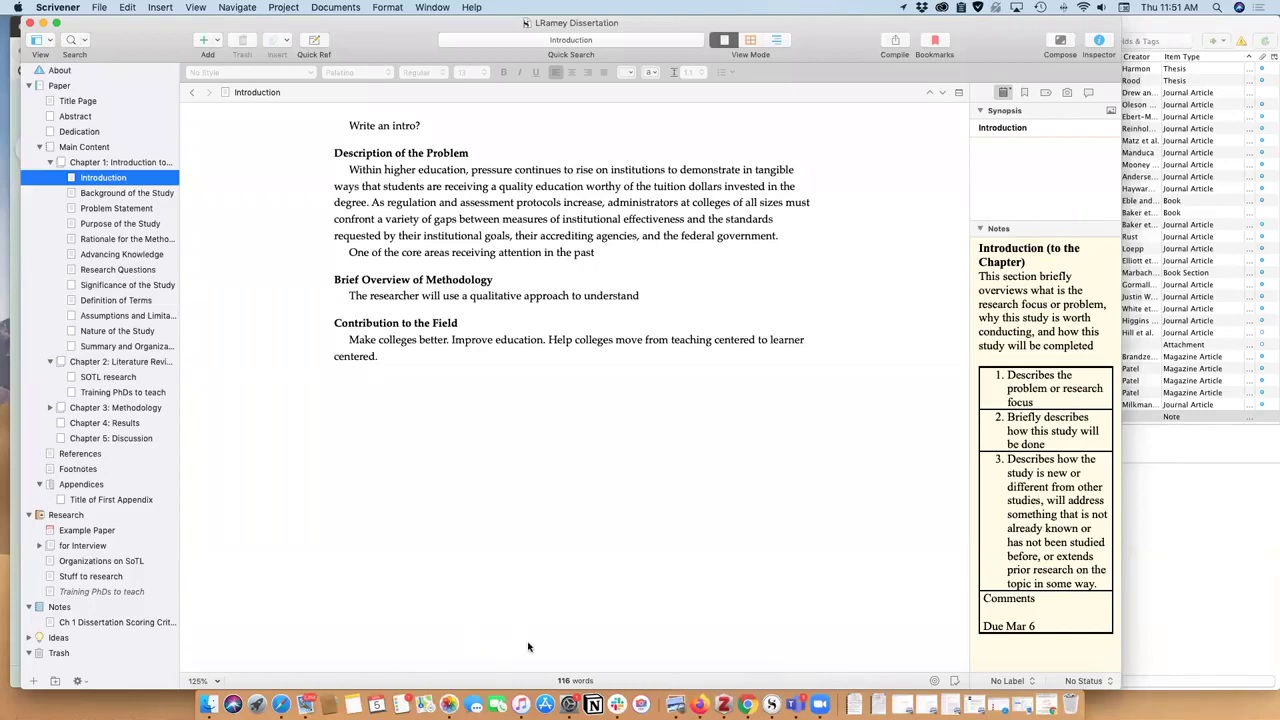
drag(268, 156, 334, 154)
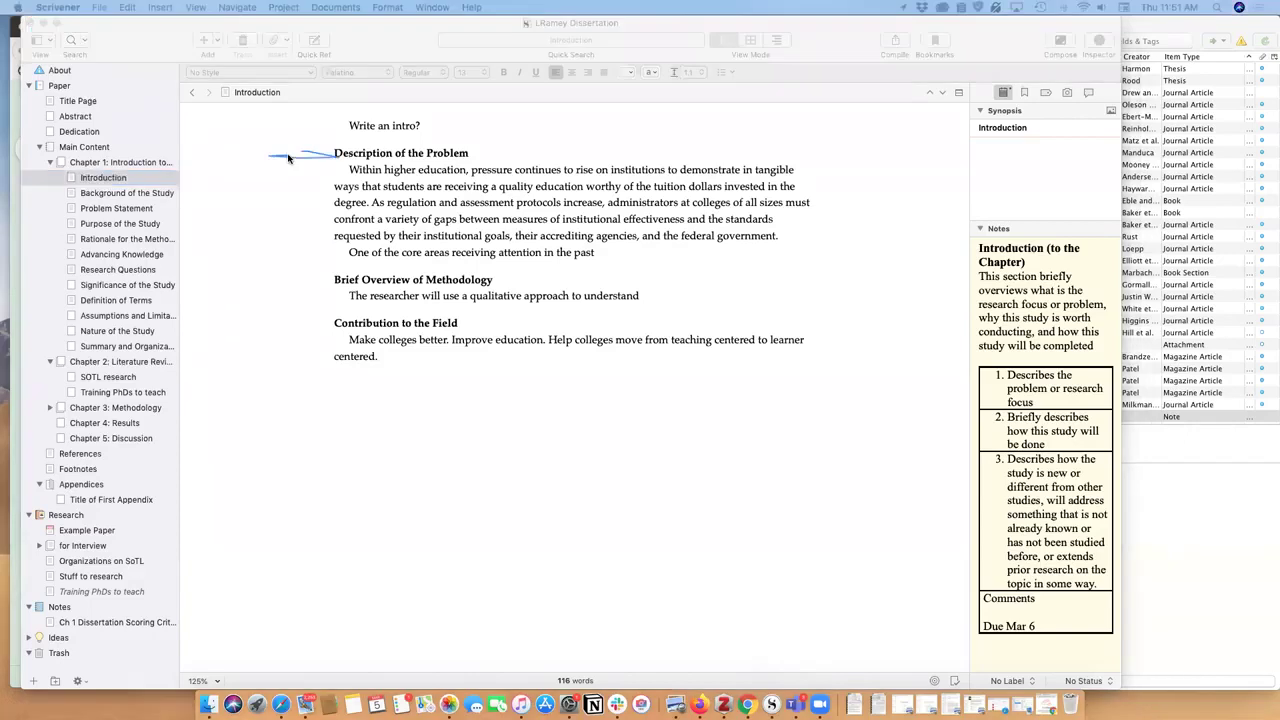
drag(998, 388, 980, 391)
drag(303, 279, 328, 278)
drag(997, 418, 992, 436)
drag(302, 324, 329, 322)
drag(985, 457, 1000, 460)
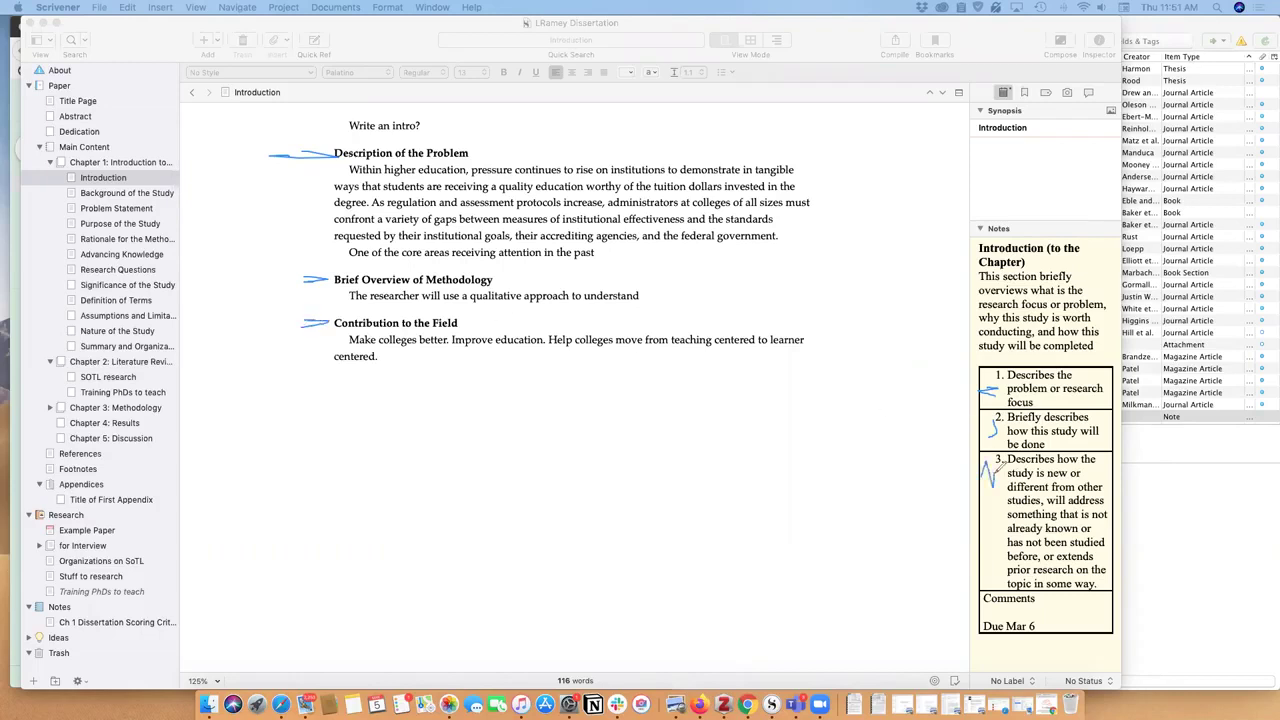
right_click(788, 640)
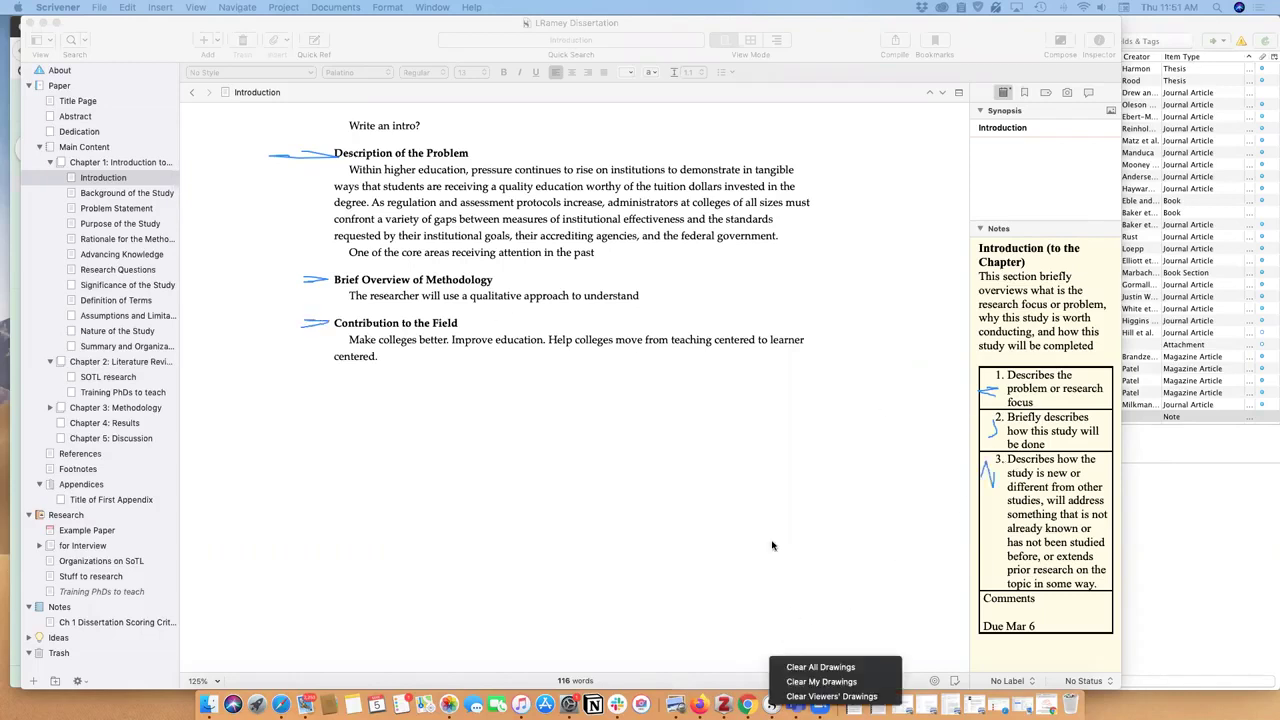
click(828, 666)
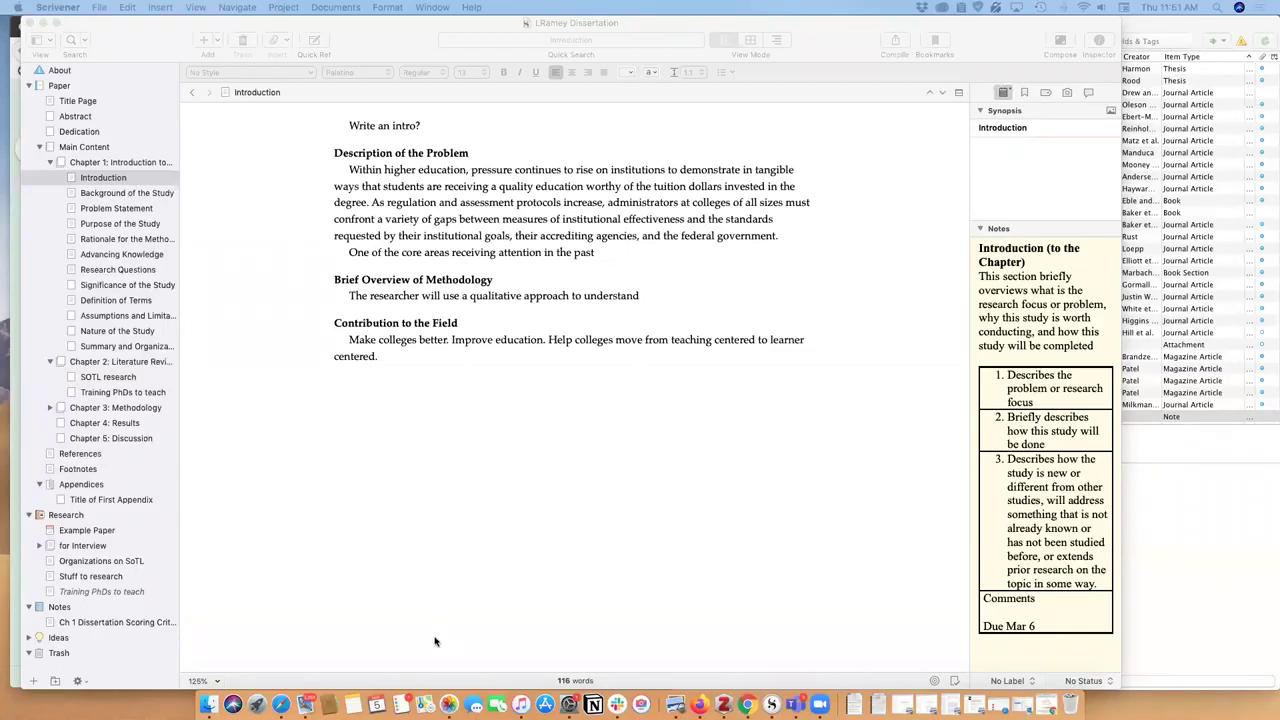
Open the 179-word Background of the Study outline with its three question headings.
click(131, 197)
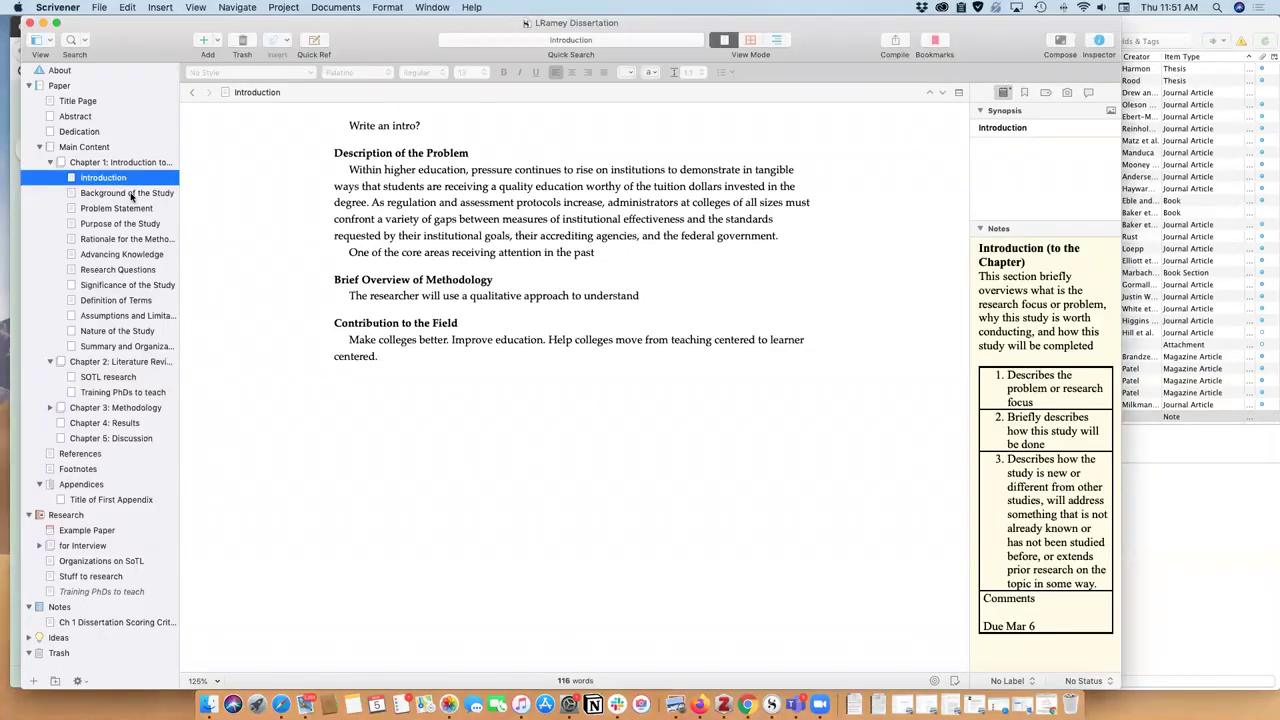
click(131, 194)
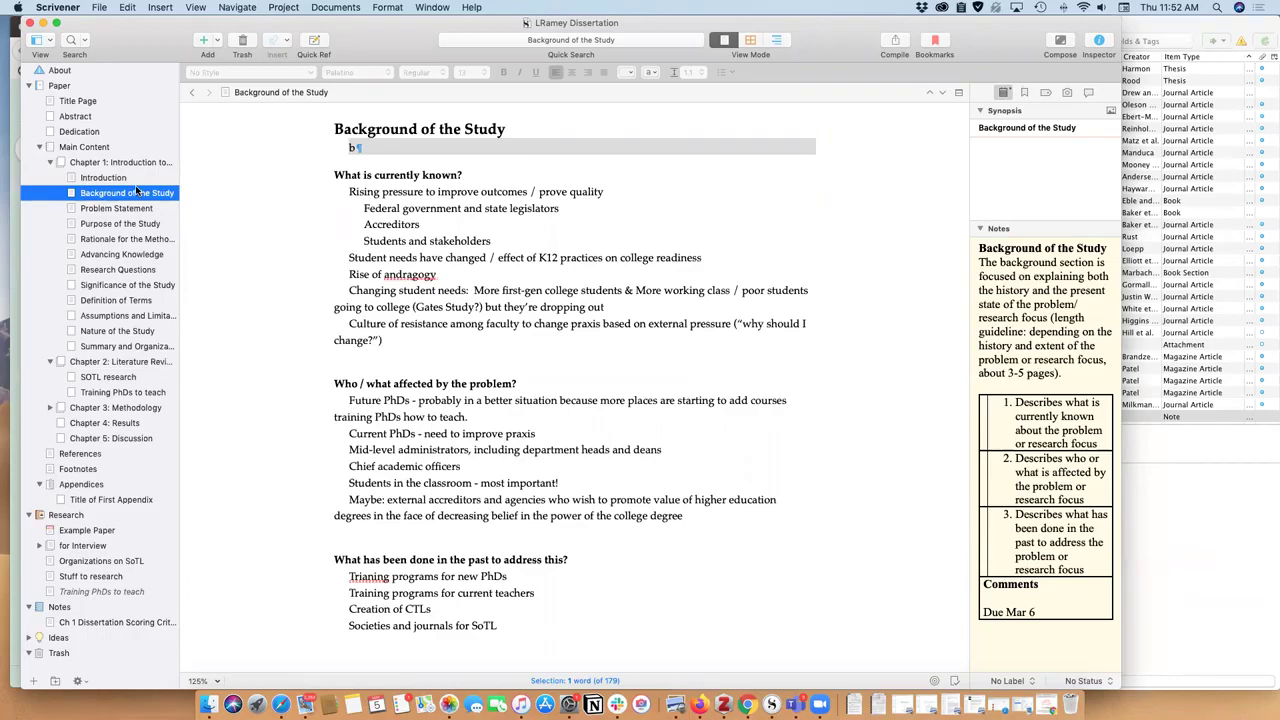
In Problem Statement, put a blank line before the pasted gig-economy literature paragraph.
click(123, 208)
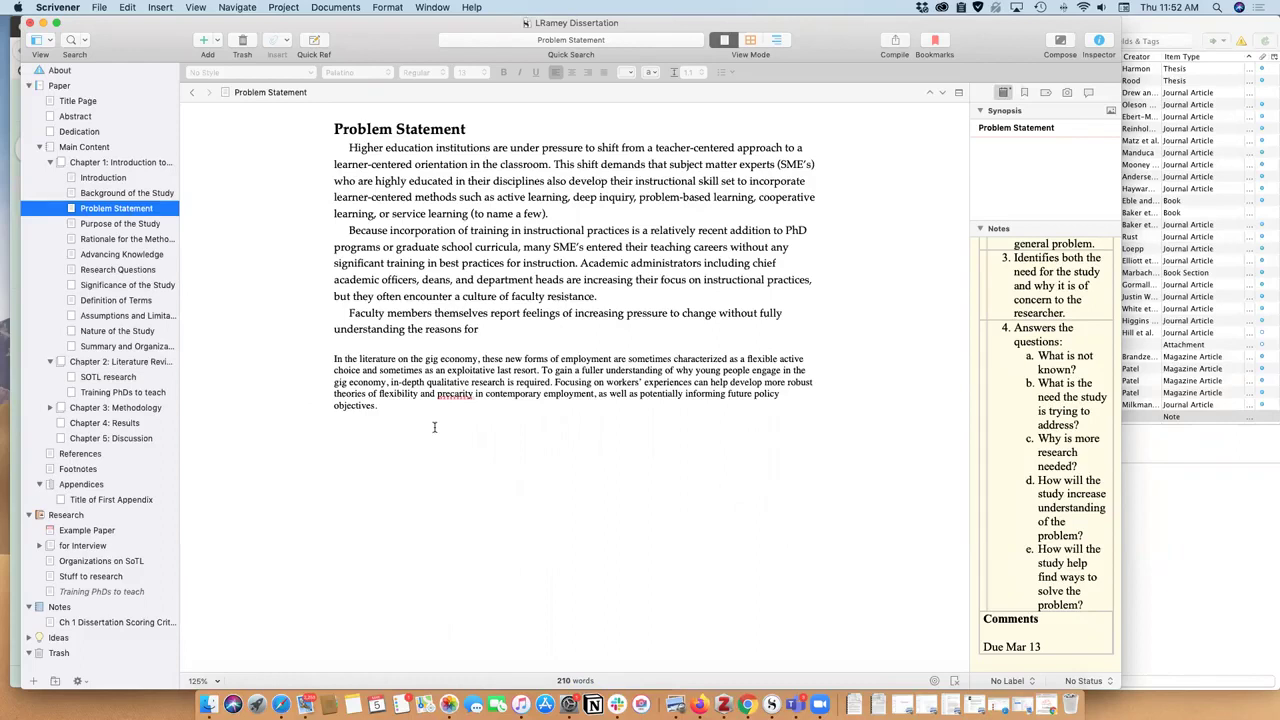
scroll(1084, 438, up, 5)
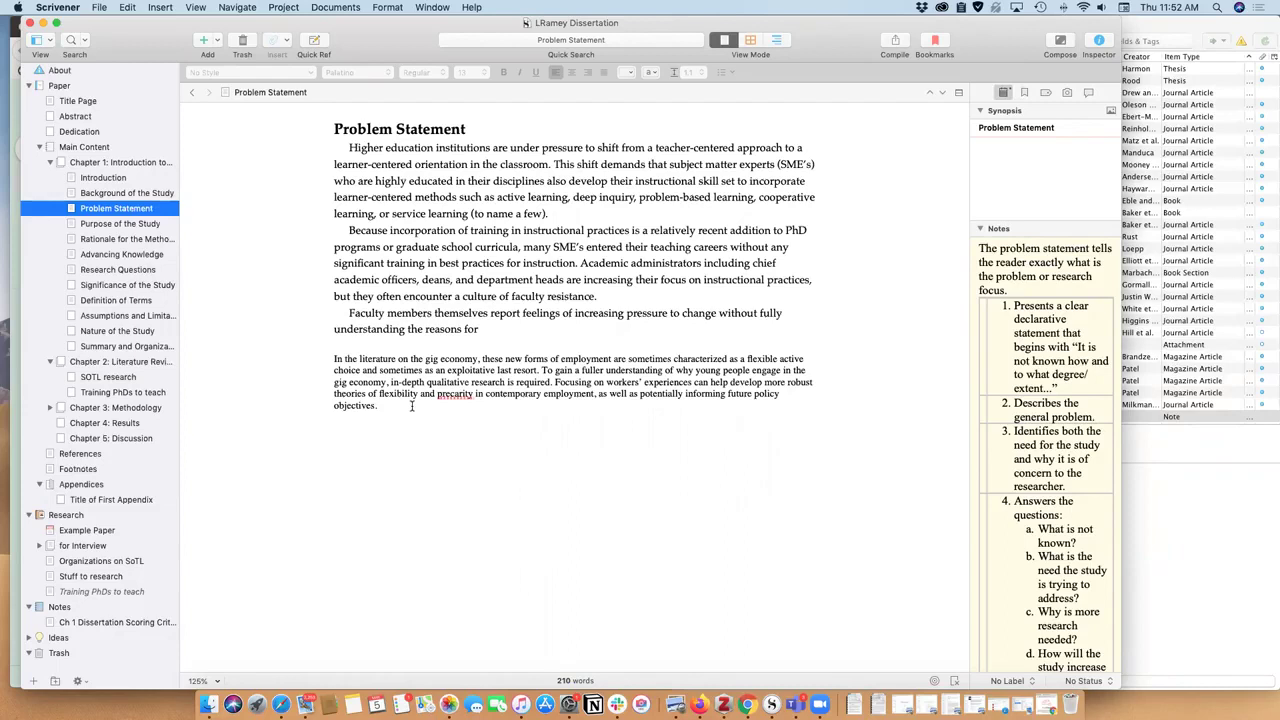
drag(395, 405, 320, 359)
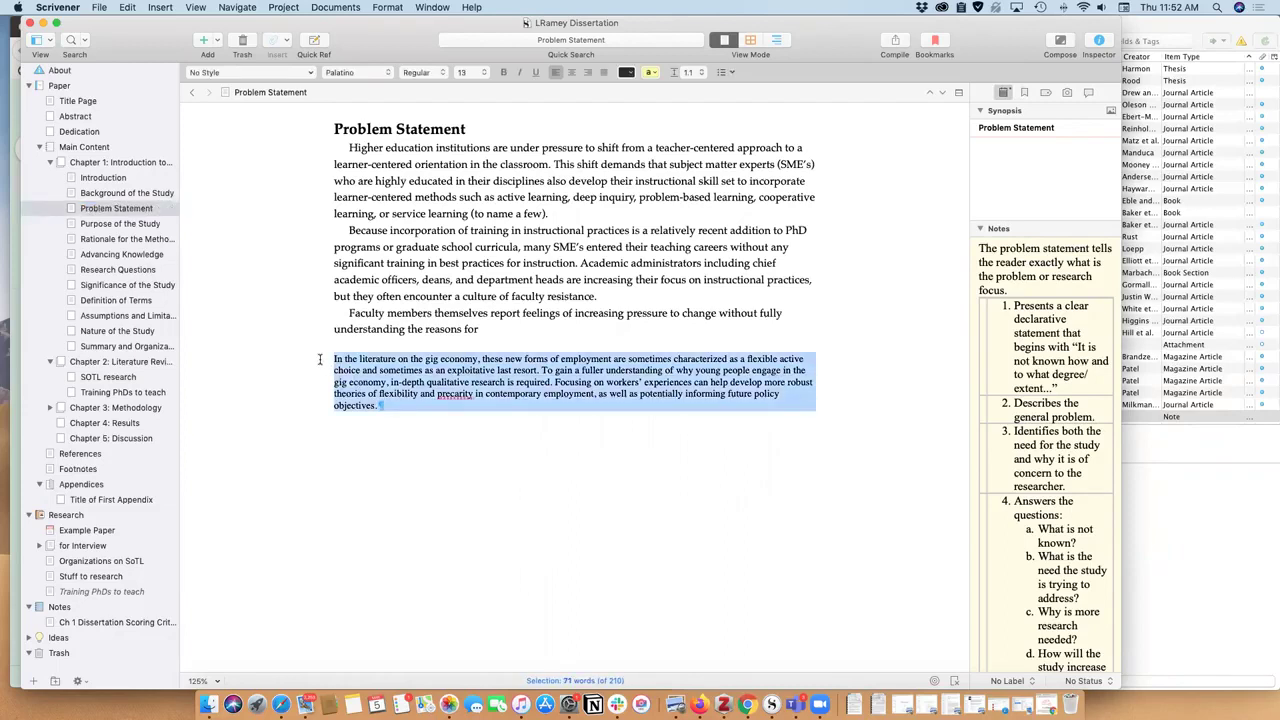
key(Left)
key(Return)
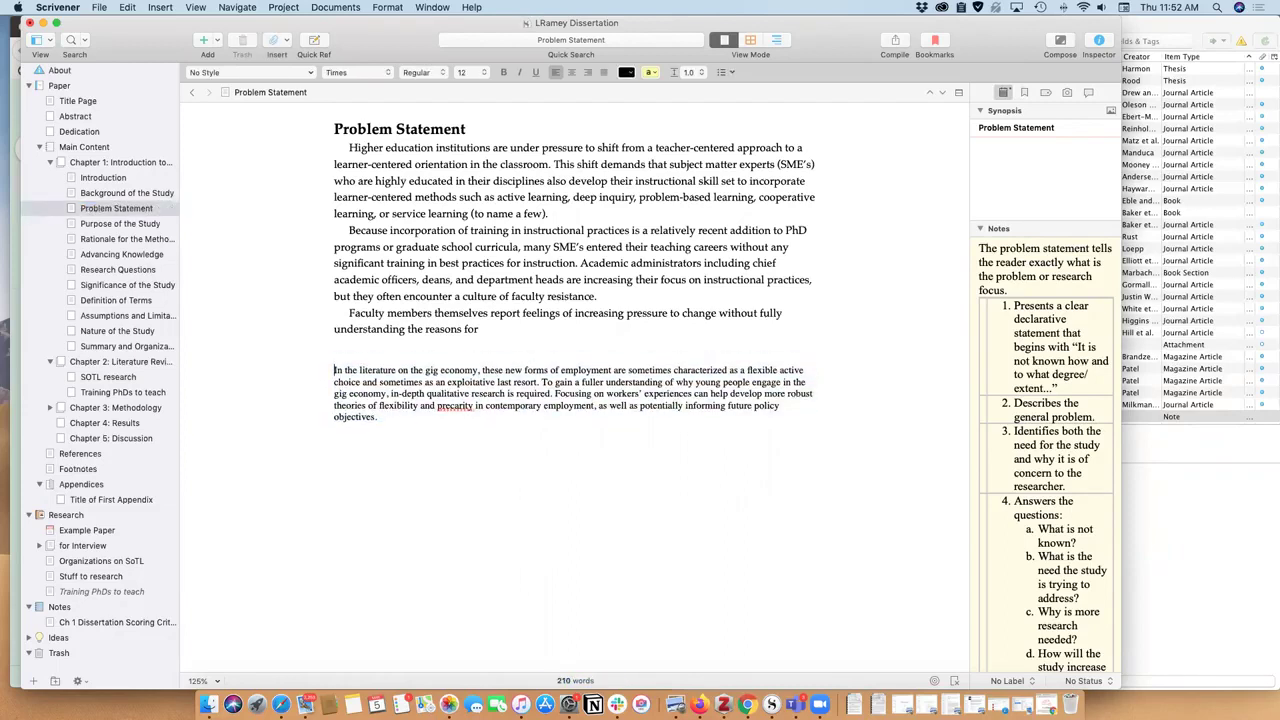
drag(378, 415, 328, 368)
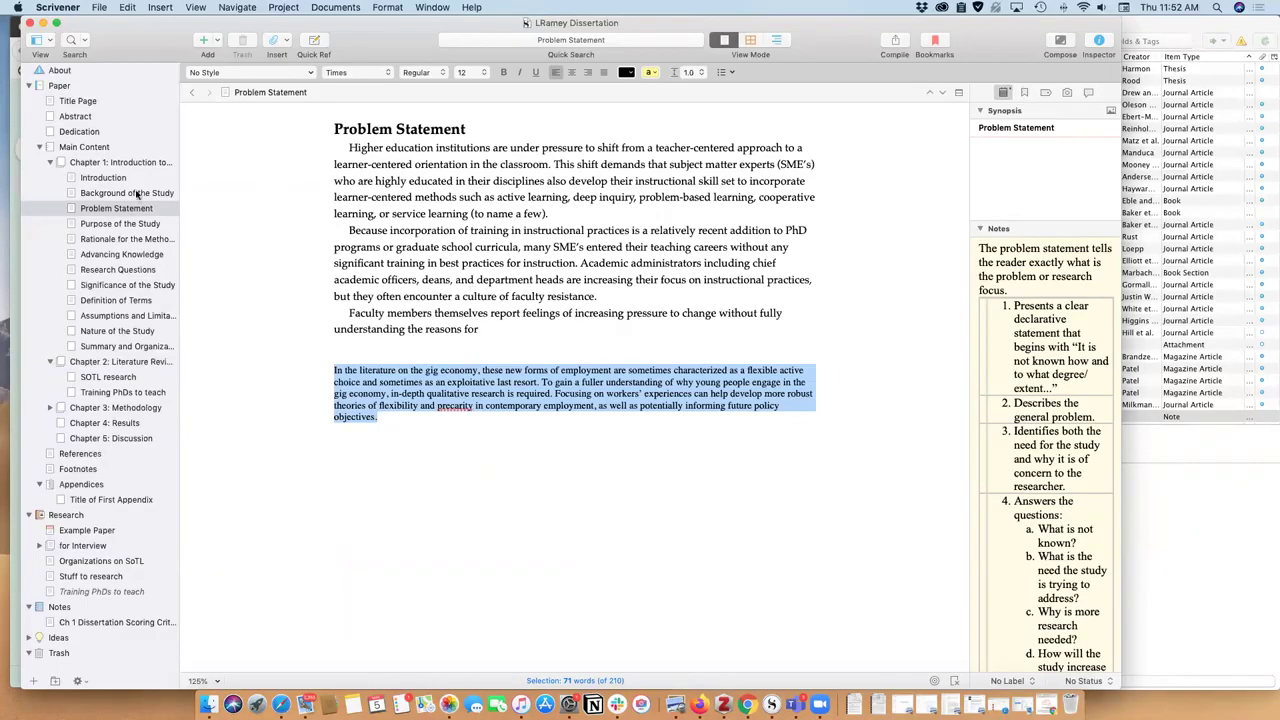
Check the italic example in Purpose of the Study, then open Rationale for the Methodology and select its source URL.
click(101, 226)
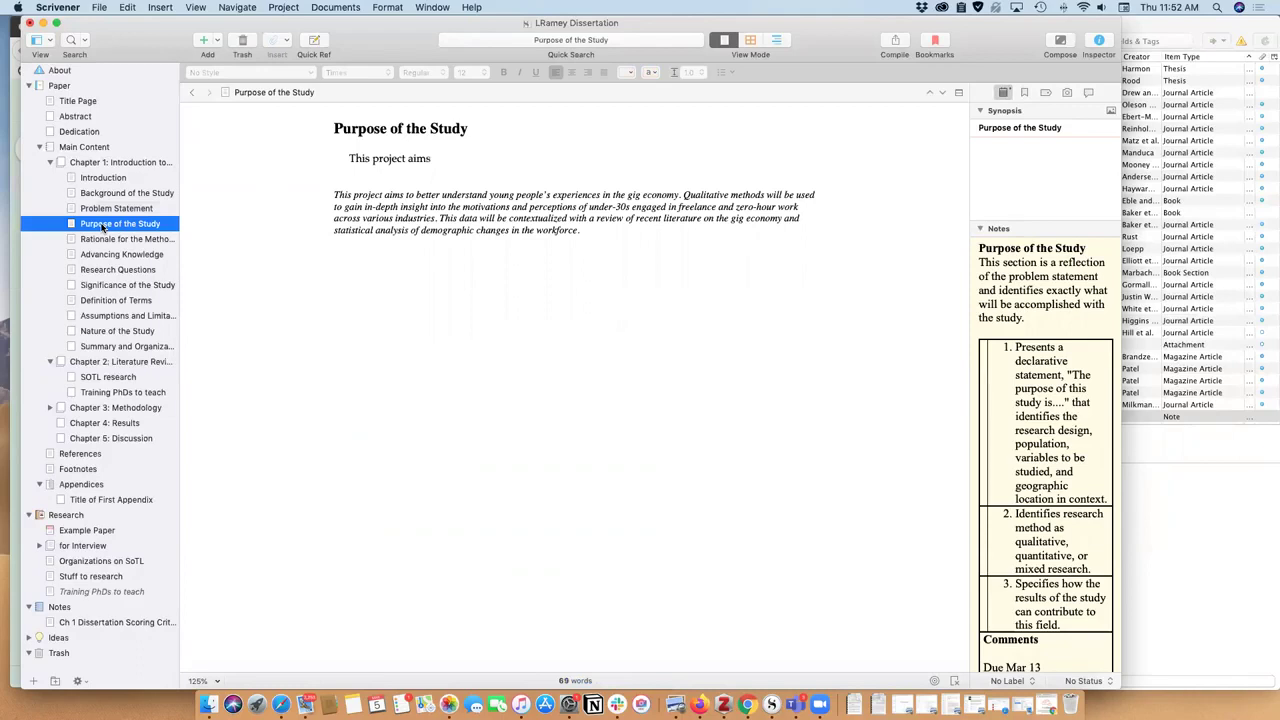
drag(609, 231, 328, 196)
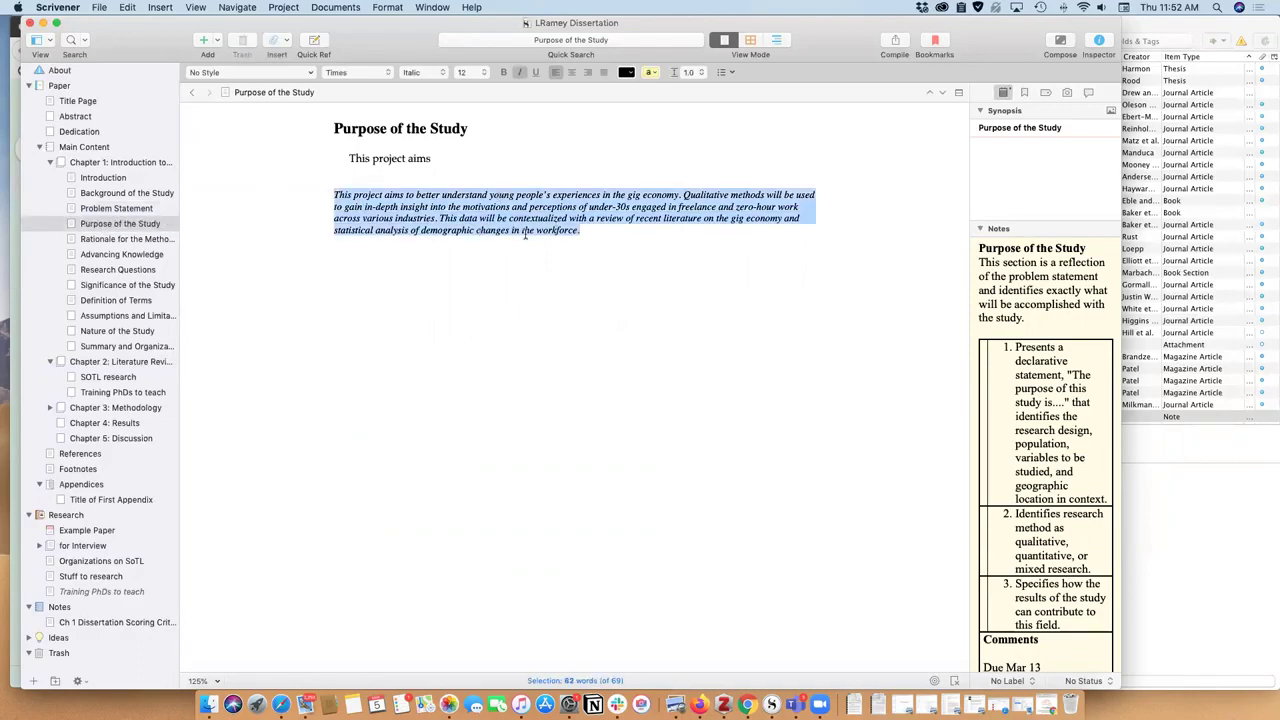
click(115, 240)
drag(576, 436, 317, 437)
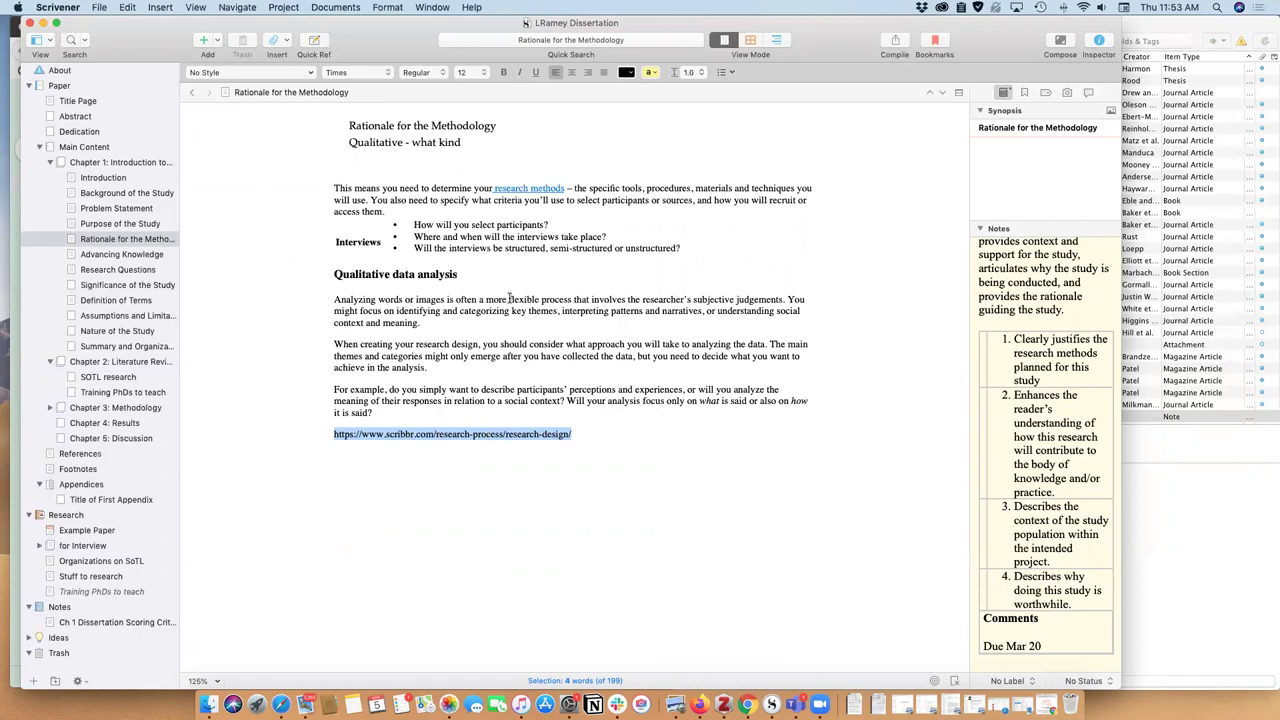
click(455, 361)
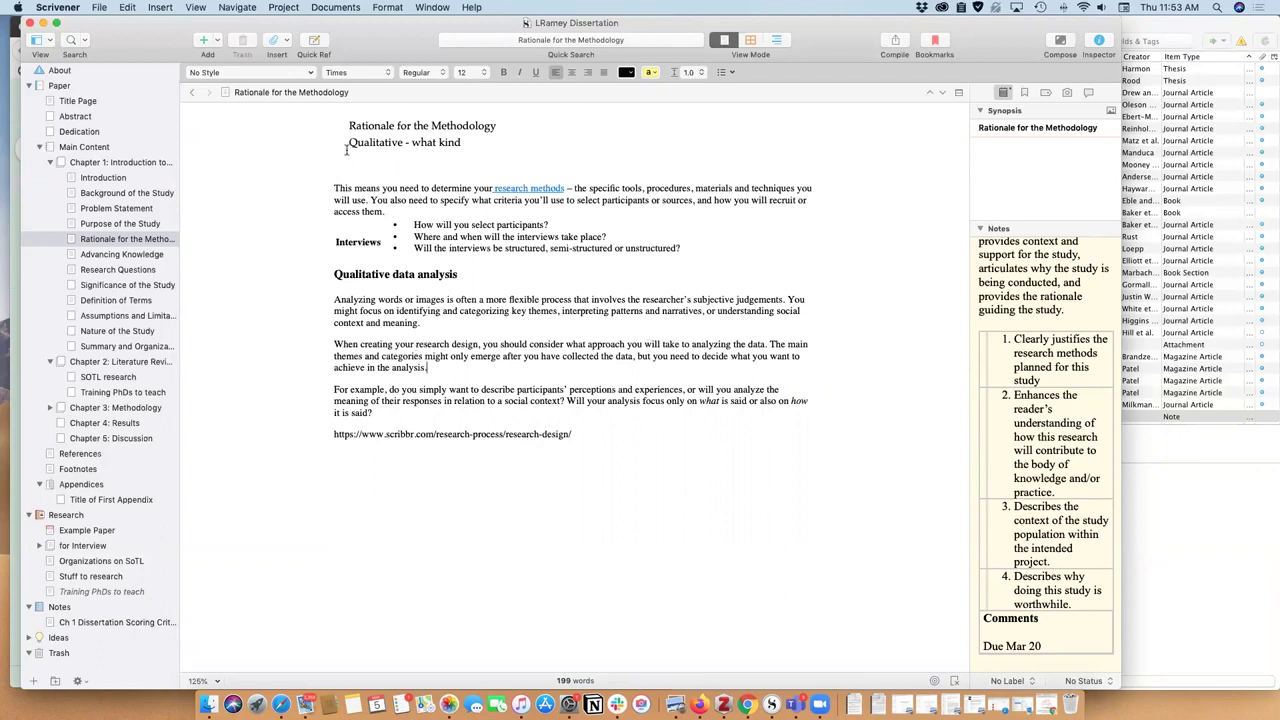
triple_click(283, 143)
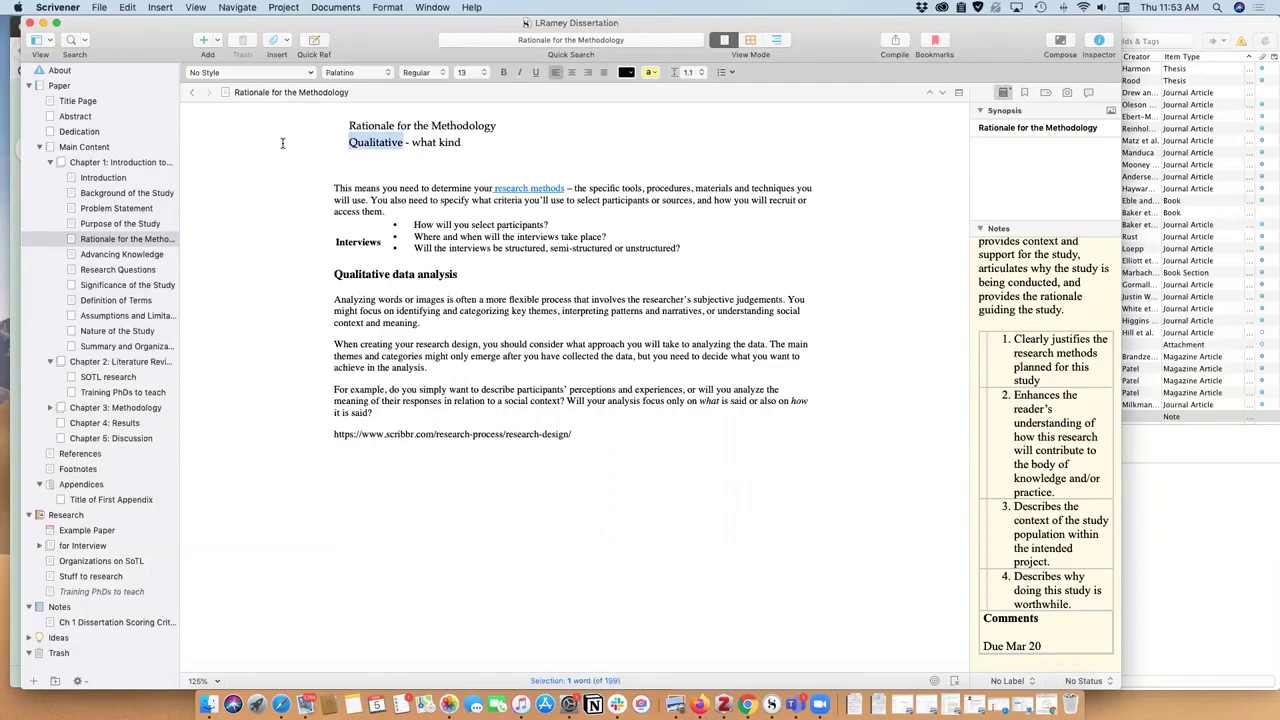
Style the Advancing Knowledge title as Heading 1, then open the 142-word Research Questions section.
click(112, 254)
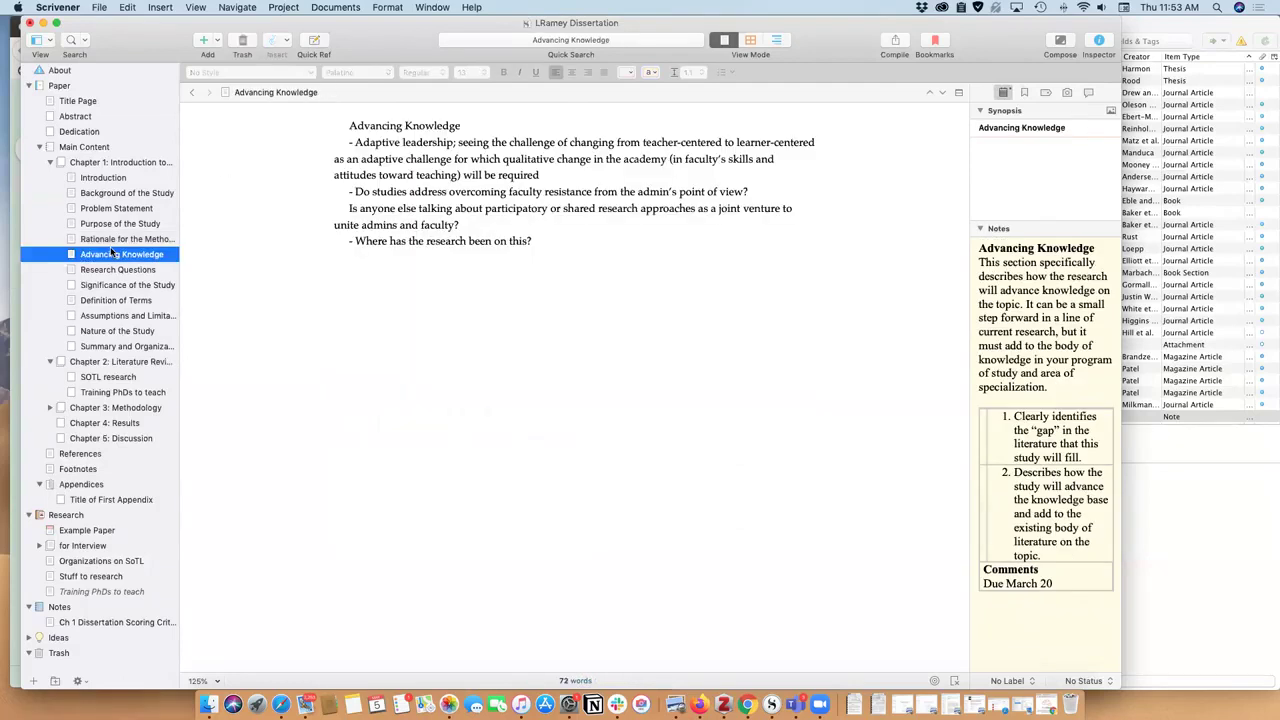
triple_click(319, 130)
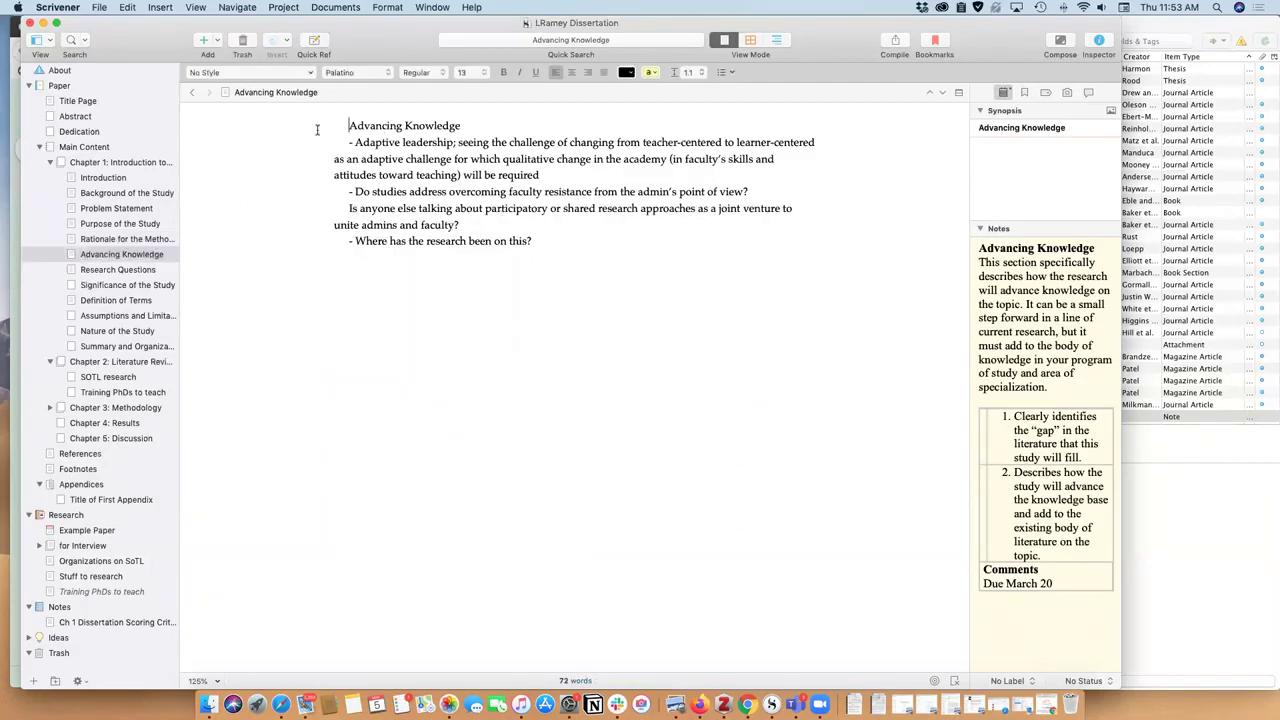
click(310, 74)
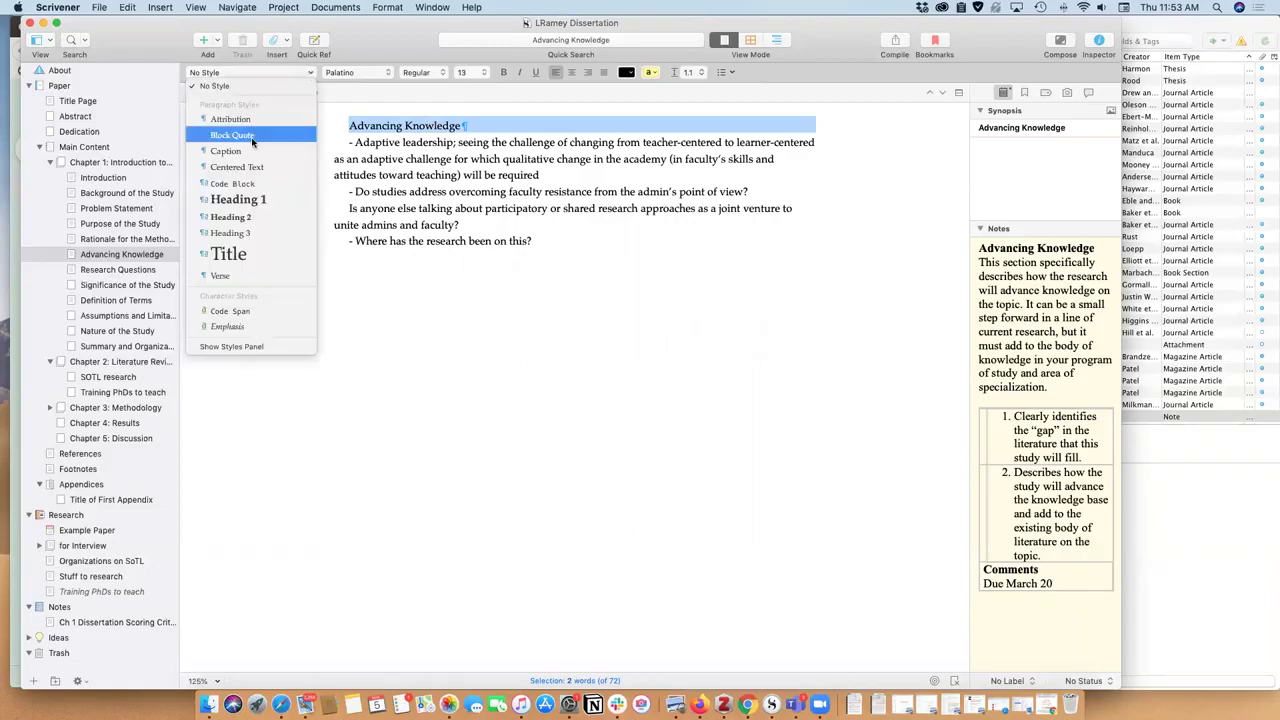
click(250, 199)
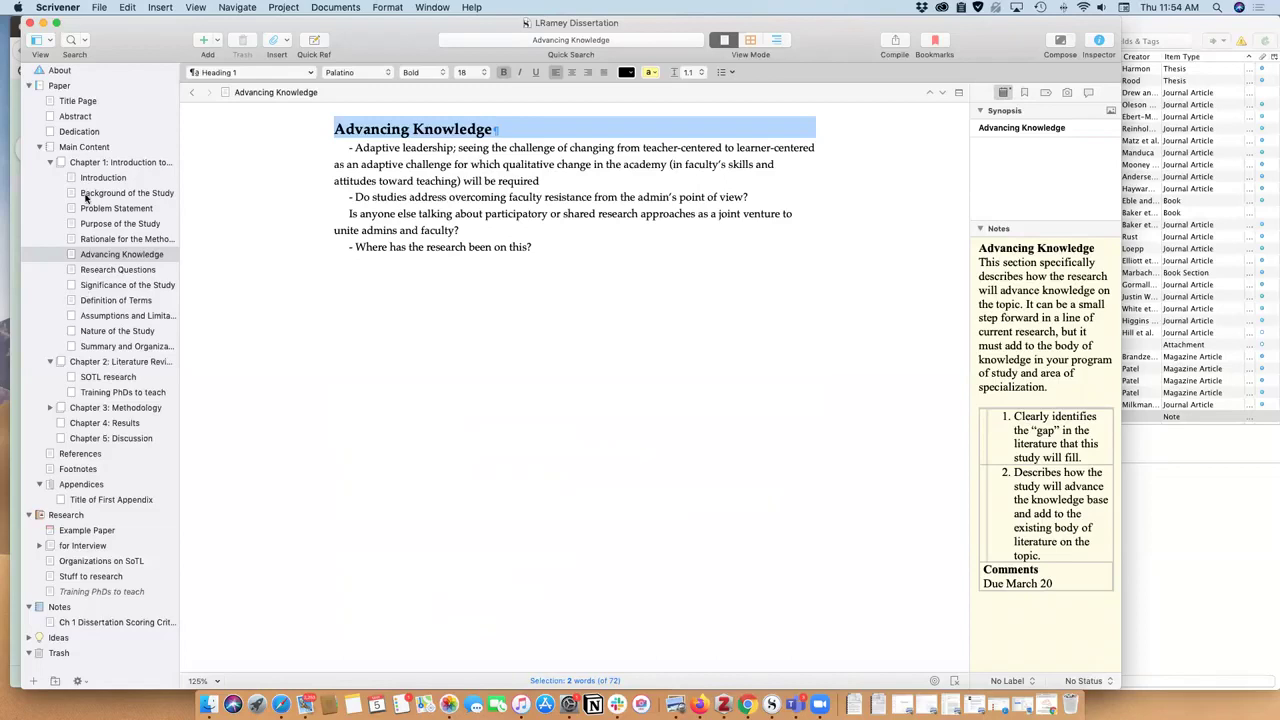
click(122, 272)
click(122, 270)
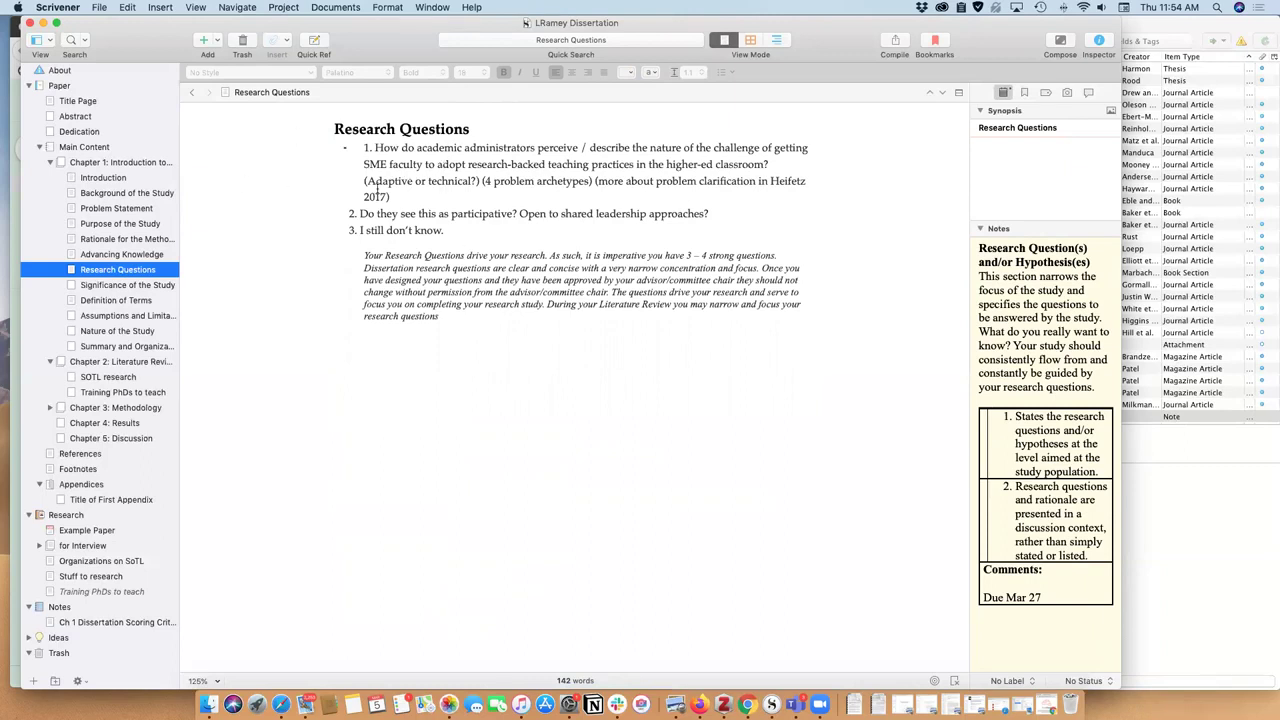
Glance at the empty Significance of the Study, then return to the 210-word Problem Statement.
click(138, 286)
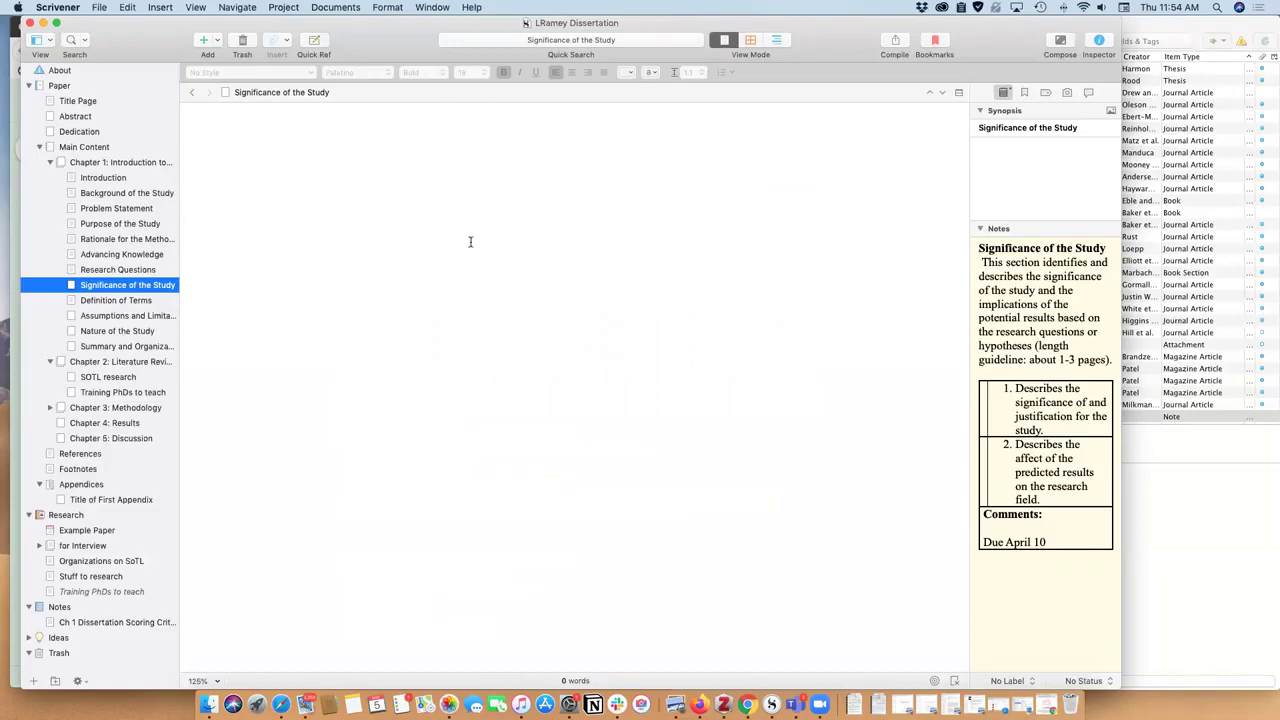
click(115, 210)
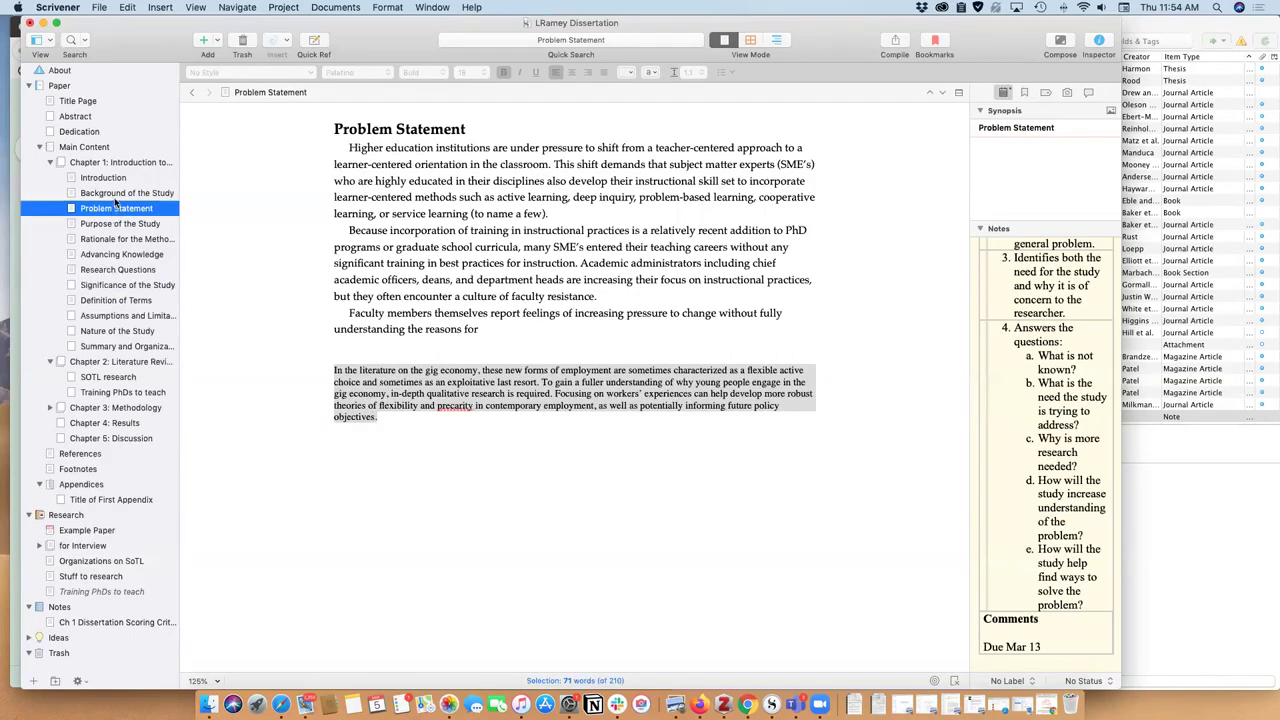
Open Background of the Study and verify its three question headings are styled Heading 2.
click(116, 197)
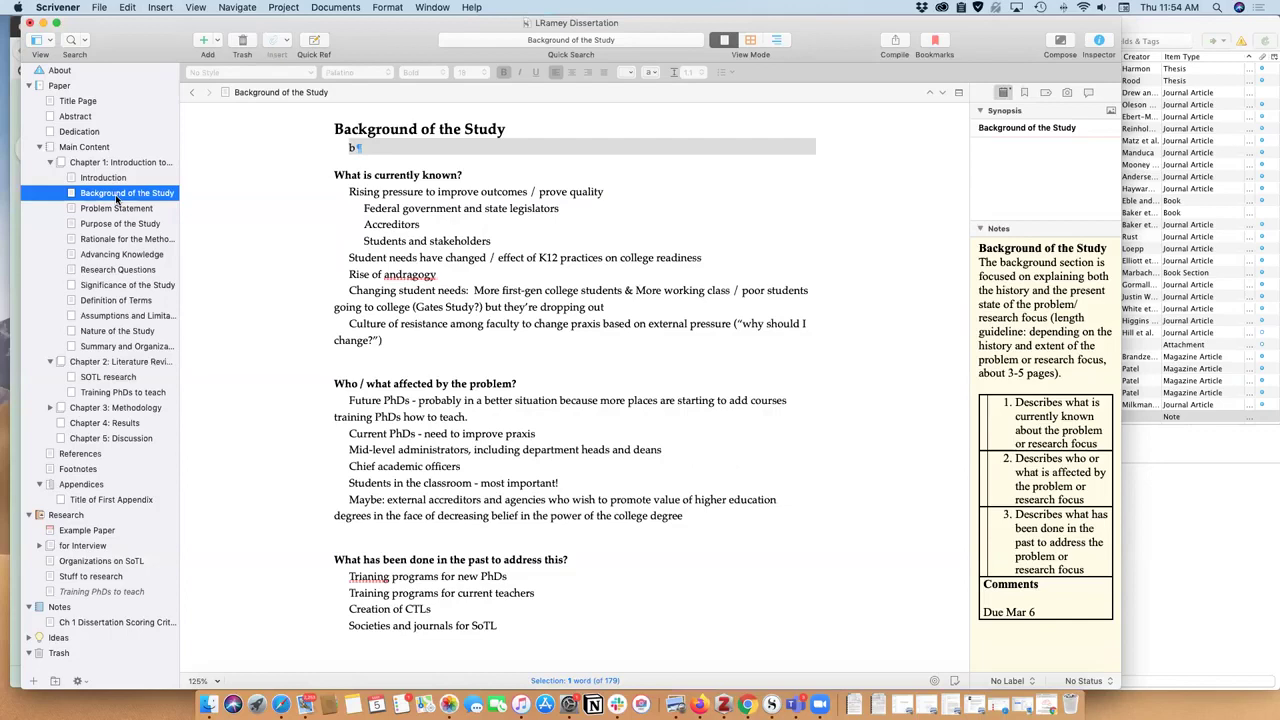
triple_click(291, 175)
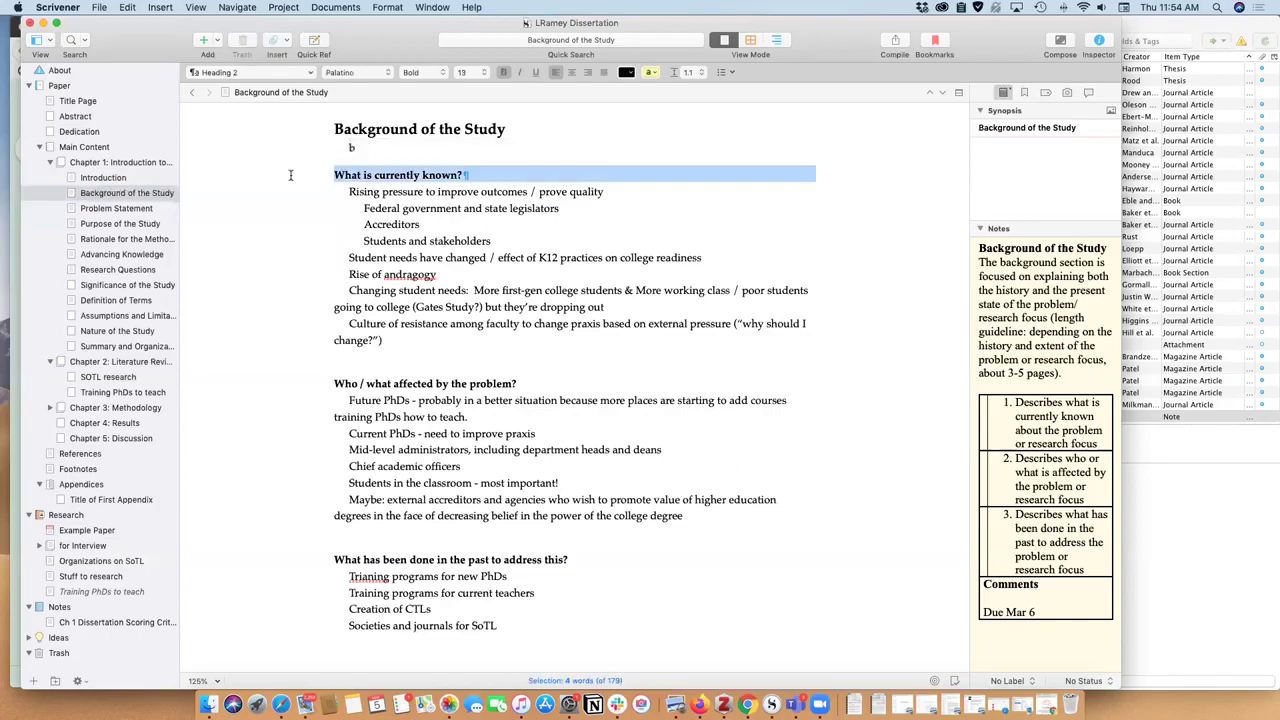
triple_click(300, 383)
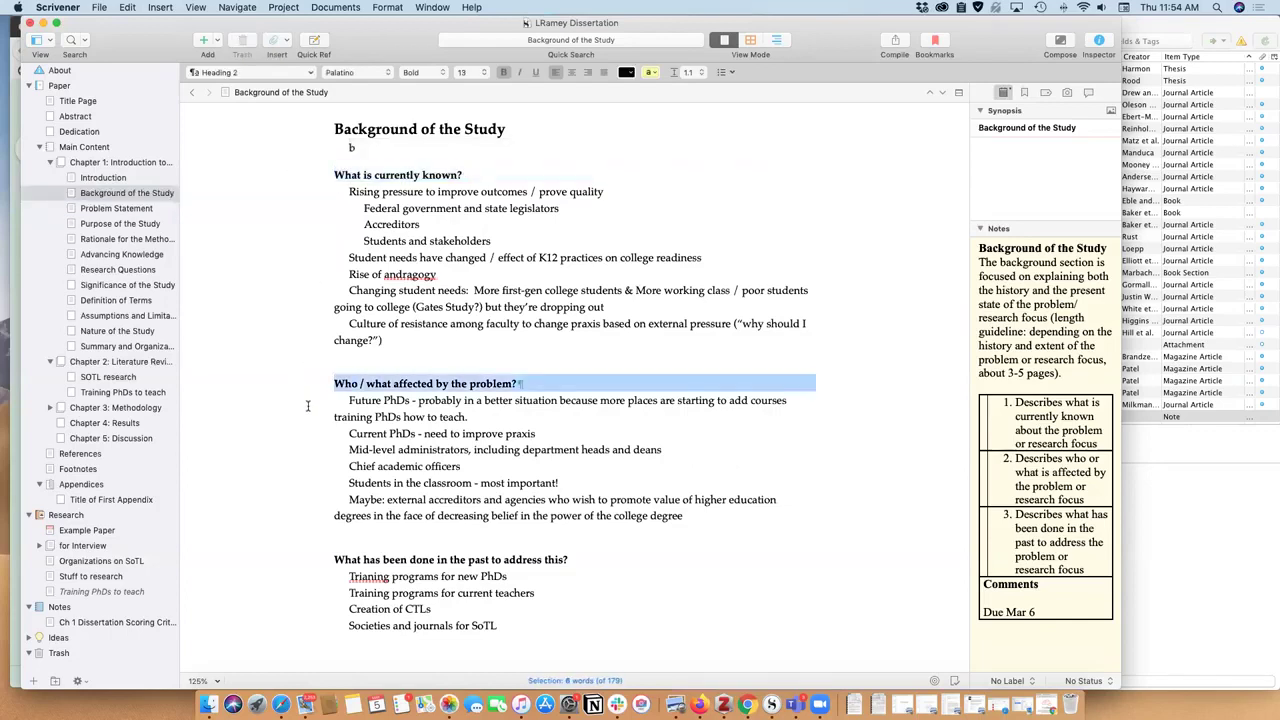
triple_click(314, 561)
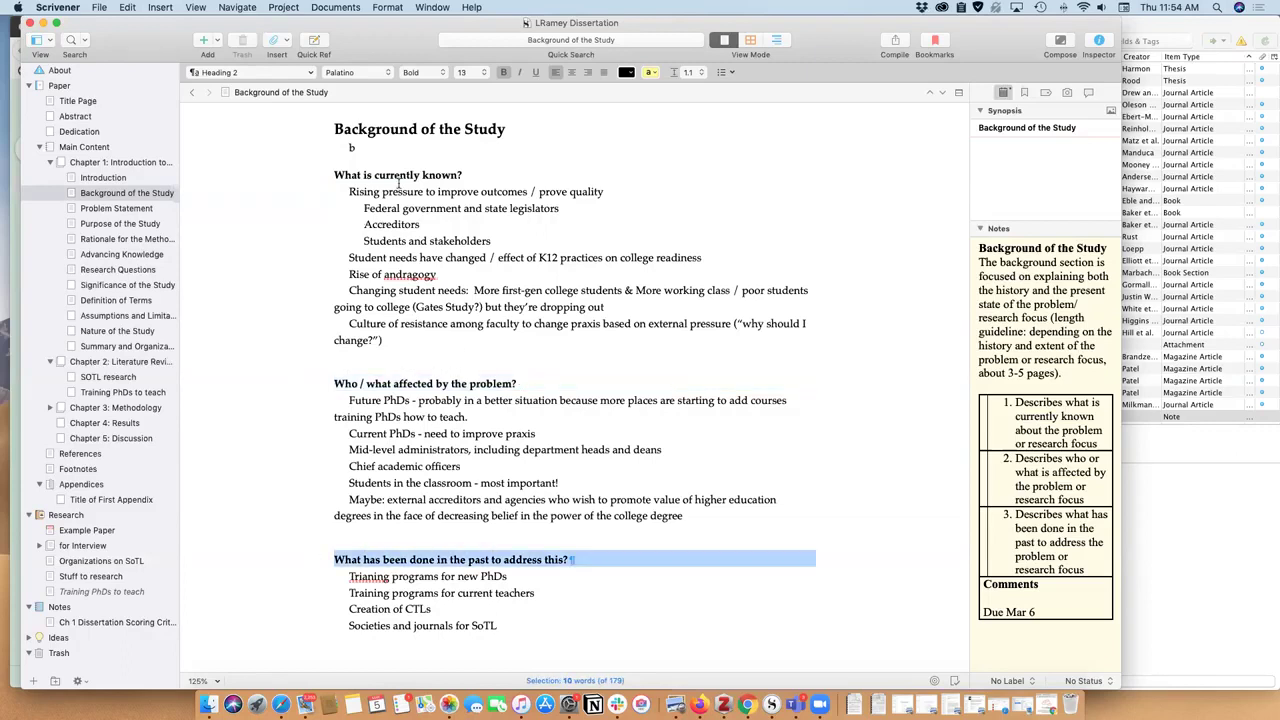
scroll(391, 462, down, 1)
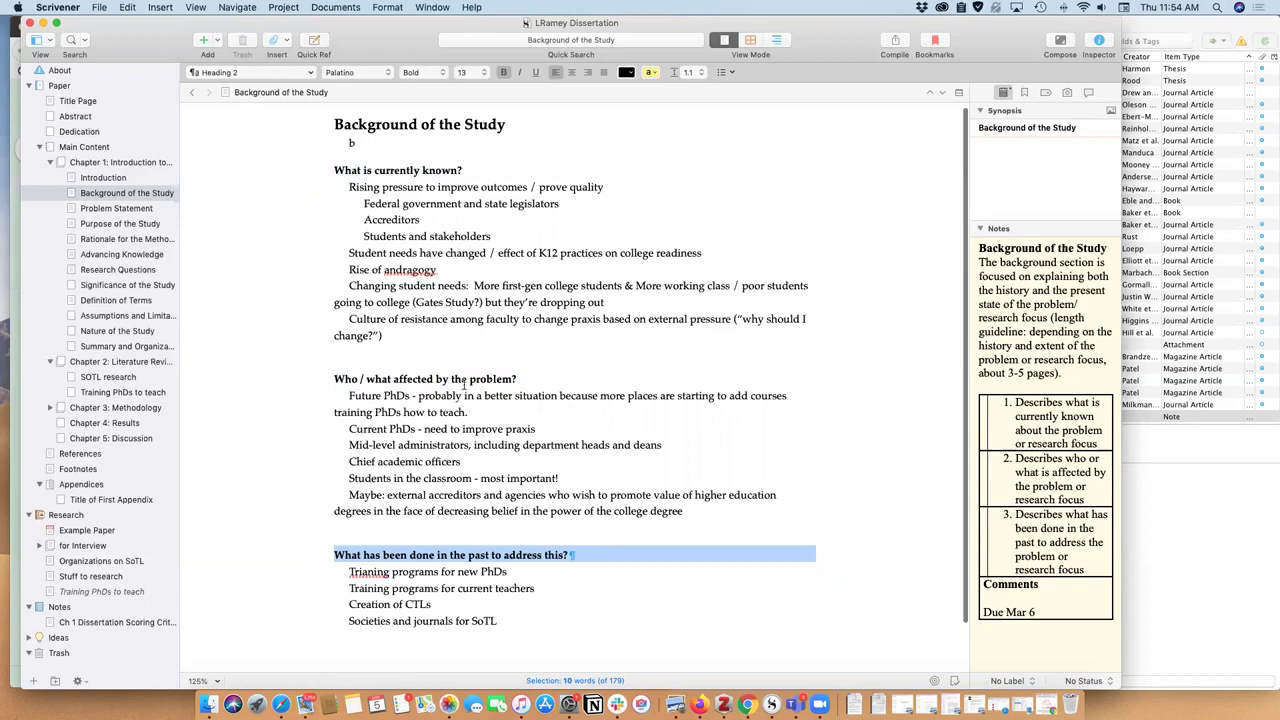